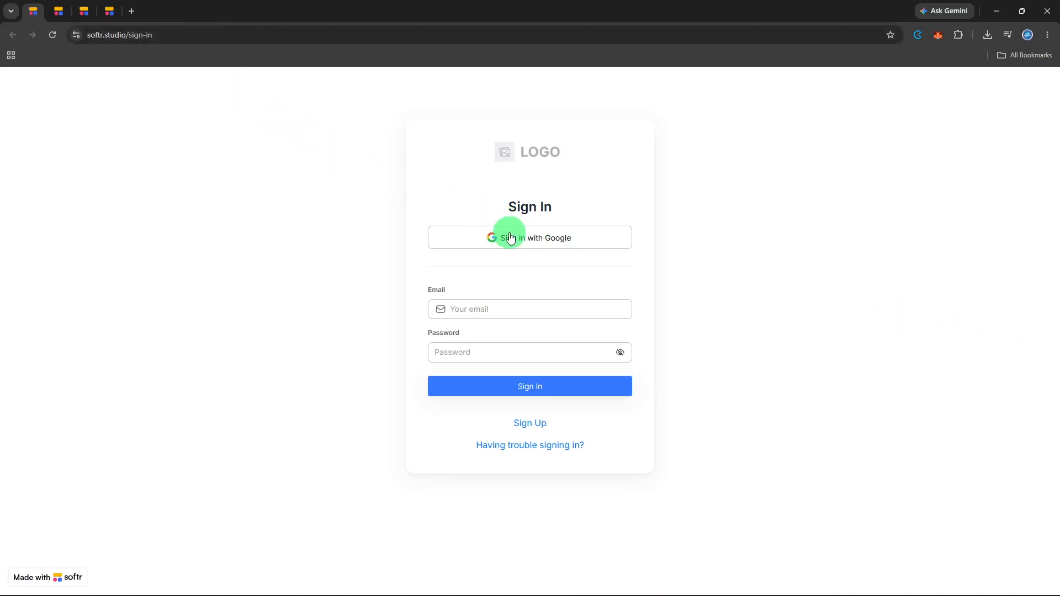
Open the Welcome! application from the Applications dashboard for editing.
{"action": "key", "text": "ctrl+Tab"}
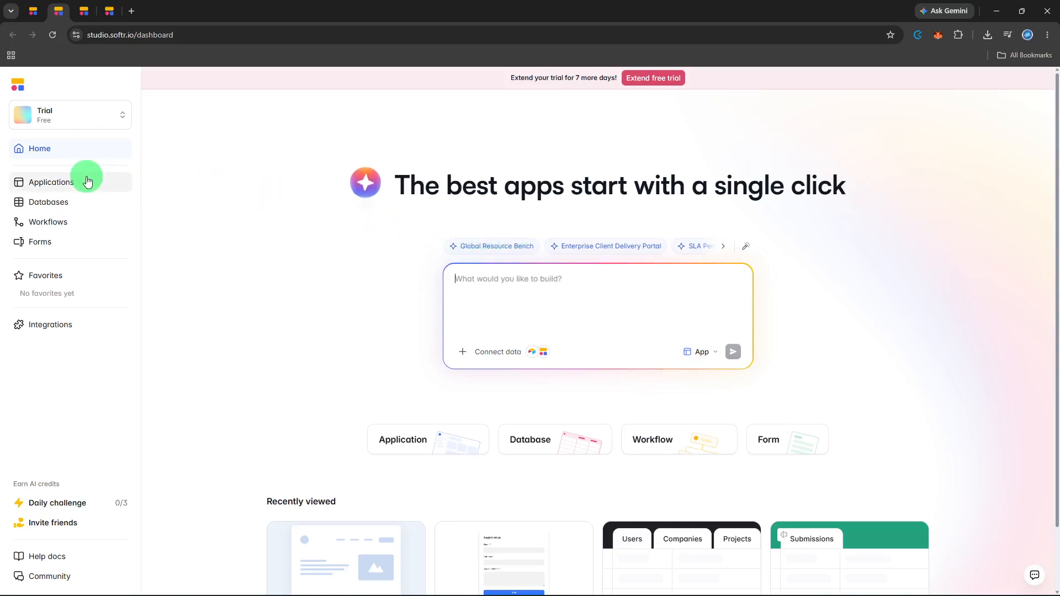
{"action": "key", "text": "ctrl+Tab"}
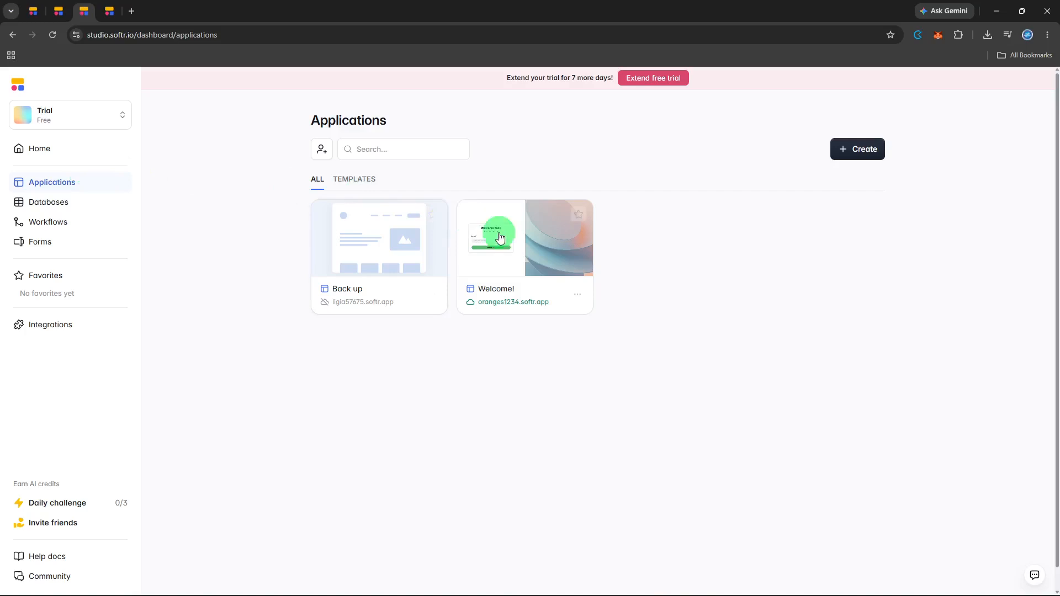
{"action": "left_click", "coordinate": [523, 252]}
{"action": "left_click", "coordinate": [524, 252]}
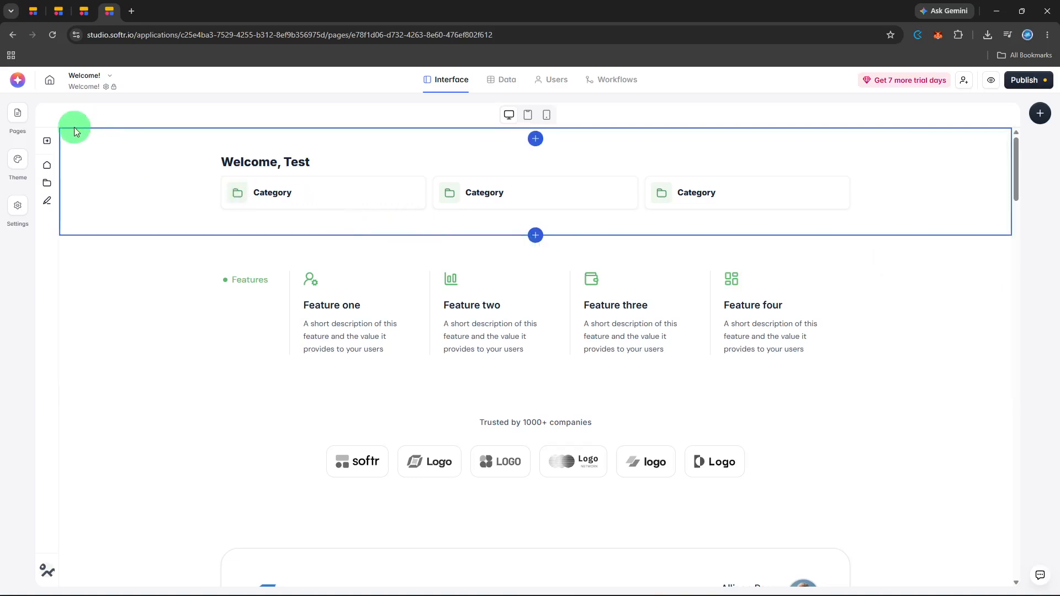
Open the app's Sales page and look over its existing blocks.
{"action": "left_click", "coordinate": [16, 114]}
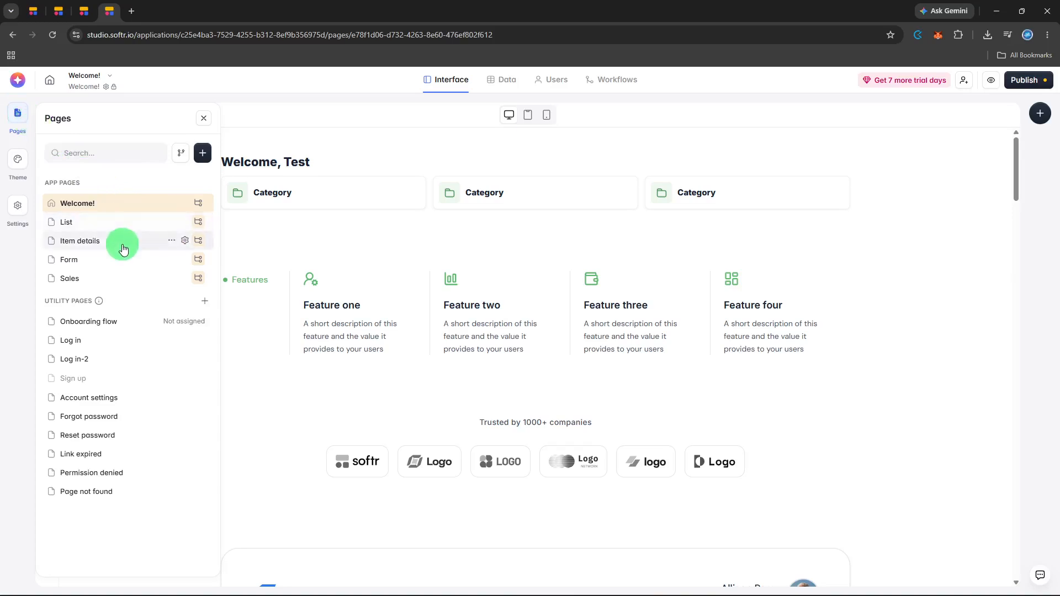
{"action": "left_click", "coordinate": [120, 279]}
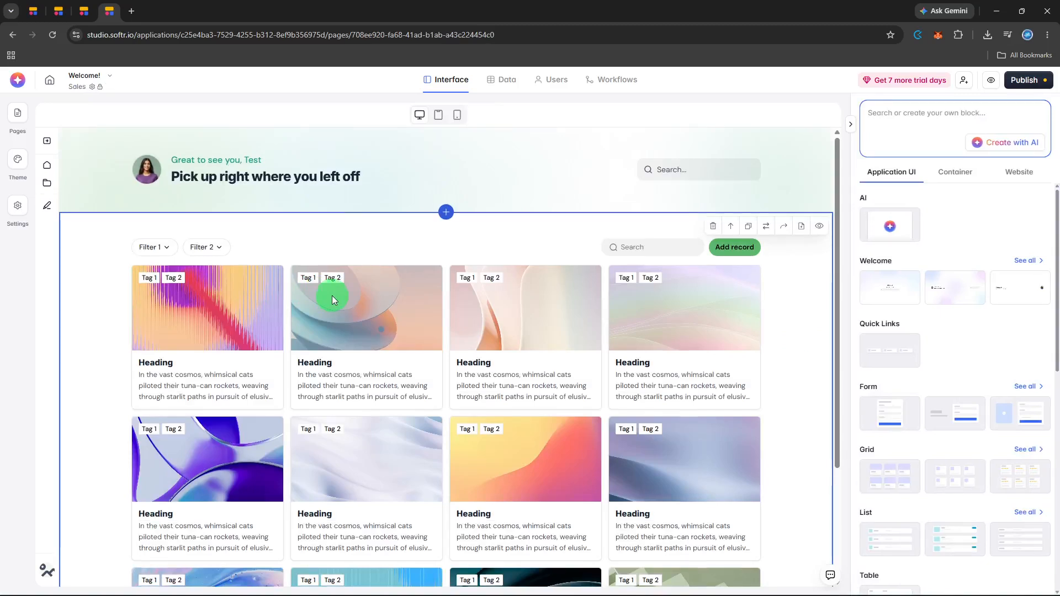
{"action": "scroll", "coordinate": [332, 295], "scroll_direction": "down", "scroll_amount": 3}
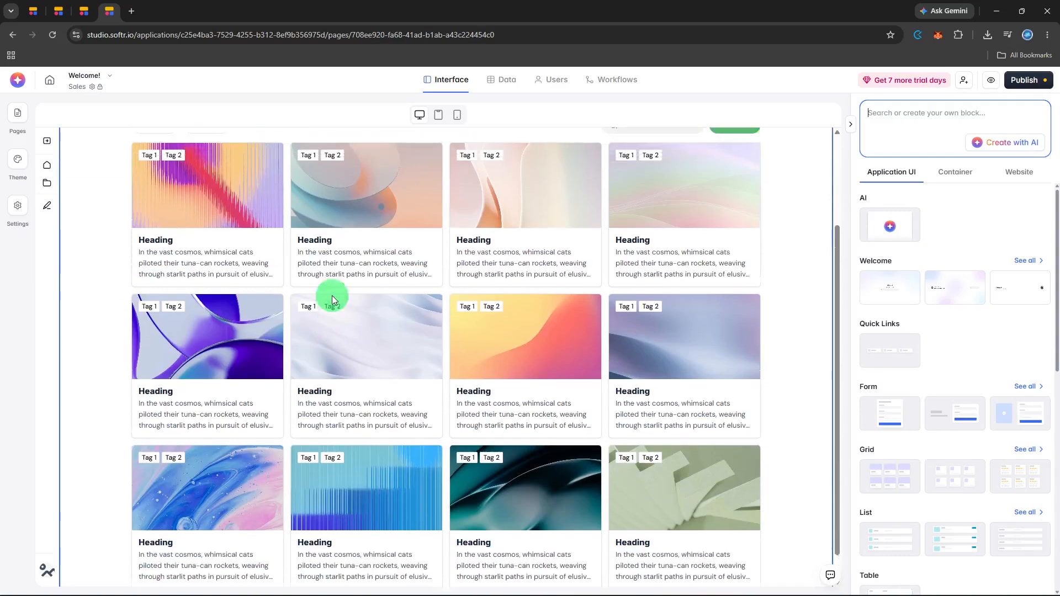
{"action": "scroll", "coordinate": [332, 296], "scroll_direction": "up", "scroll_amount": 3}
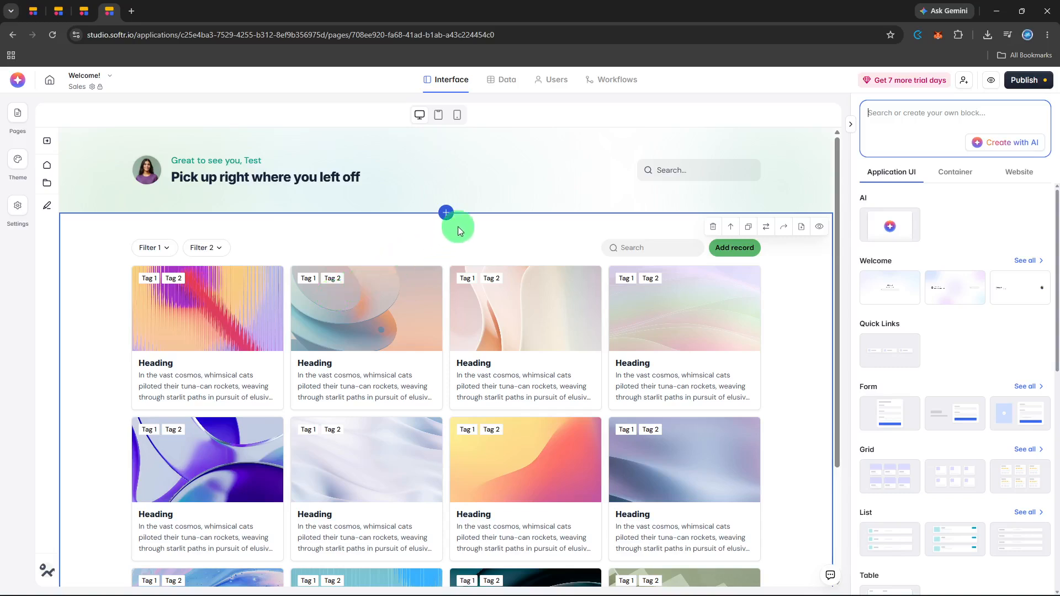
Add the Accordions FAQ block from the website blocks between the greeting header and the card grid.
{"action": "left_click", "coordinate": [447, 216]}
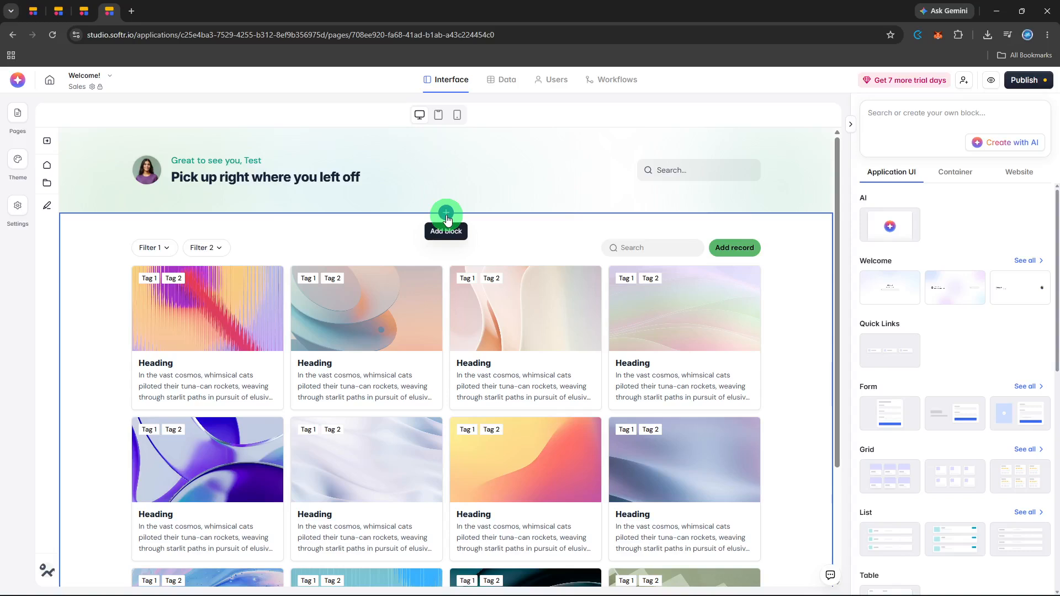
{"action": "left_click", "coordinate": [1013, 180]}
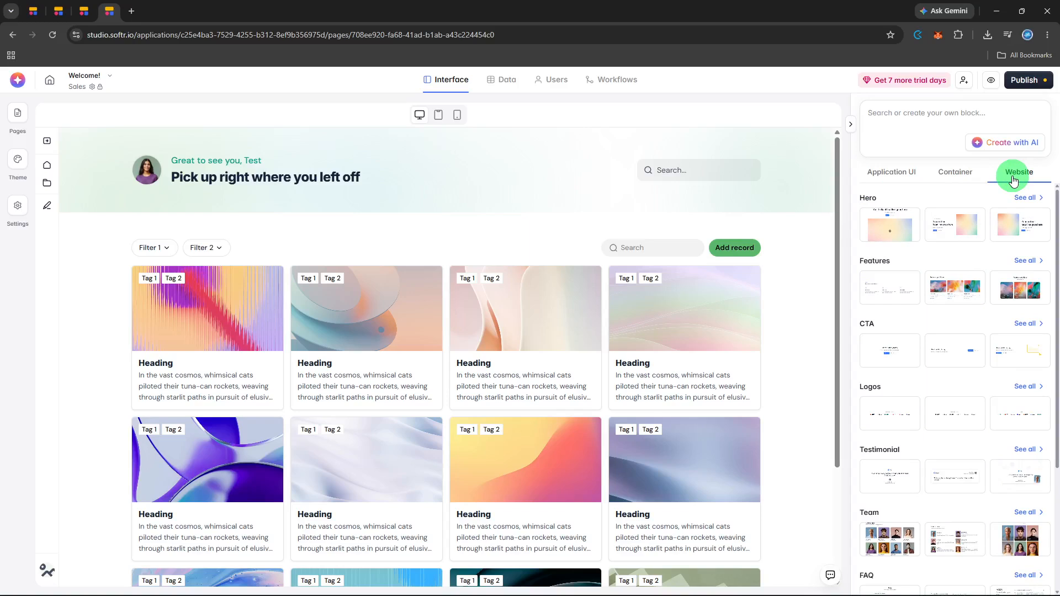
{"action": "scroll", "coordinate": [1005, 265], "scroll_direction": "down", "scroll_amount": 3}
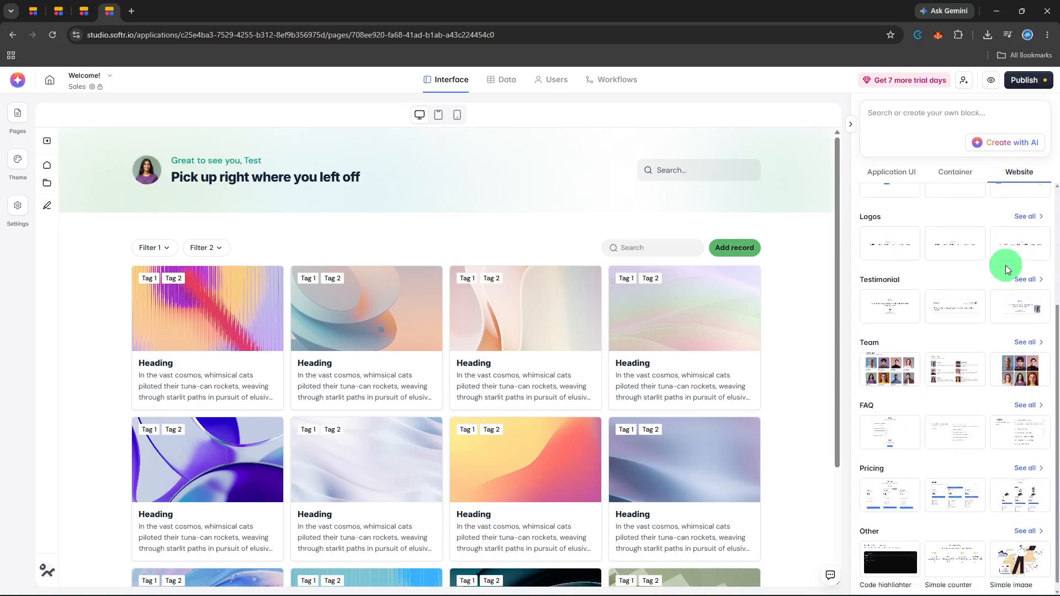
{"action": "left_click", "coordinate": [1019, 398]}
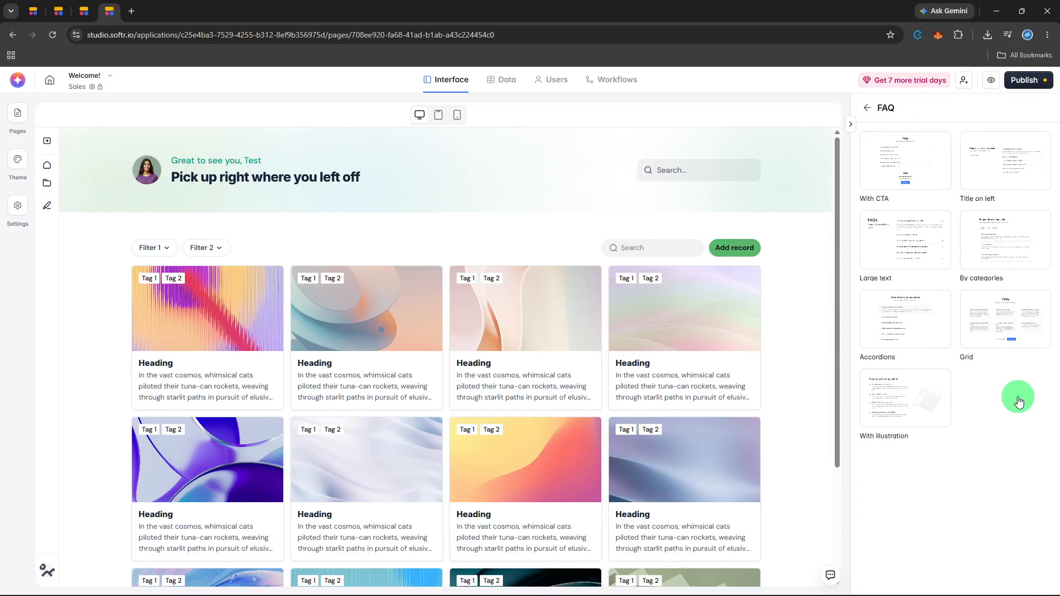
{"action": "mouse_move", "coordinate": [917, 414]}
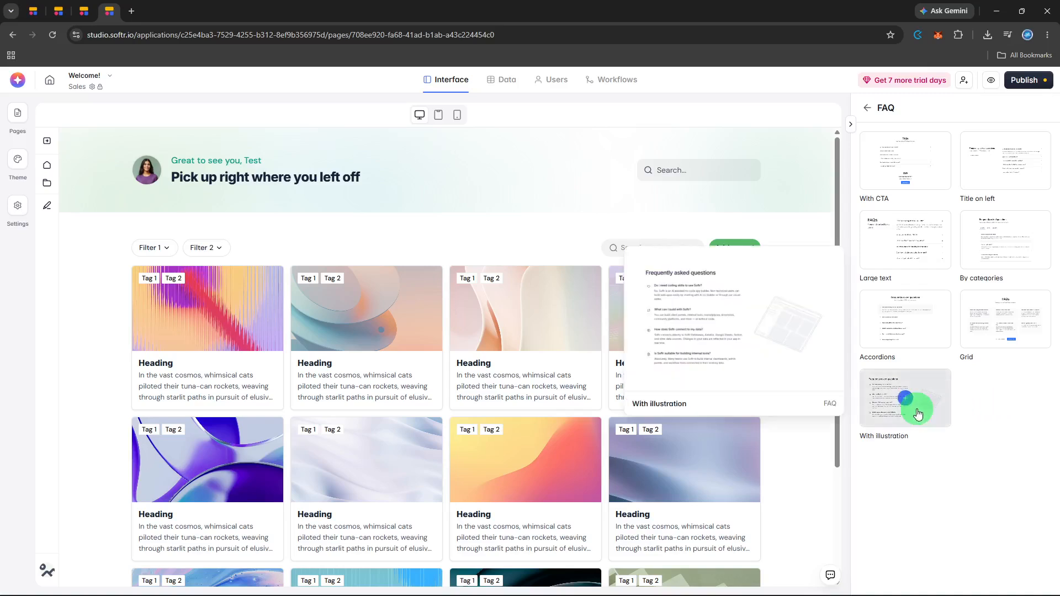
{"action": "mouse_move", "coordinate": [910, 351]}
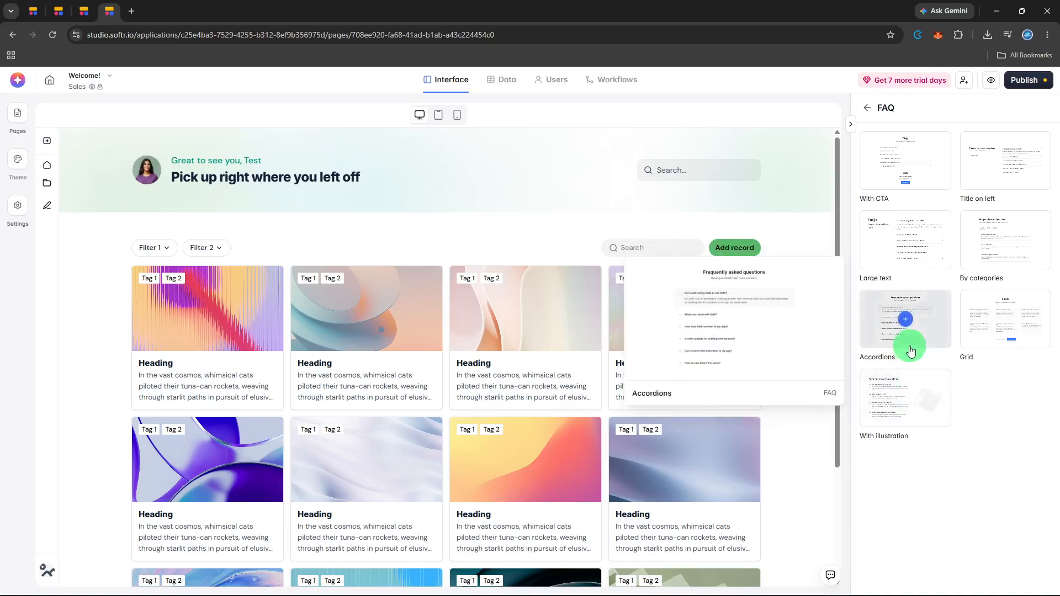
{"action": "mouse_move", "coordinate": [910, 258]}
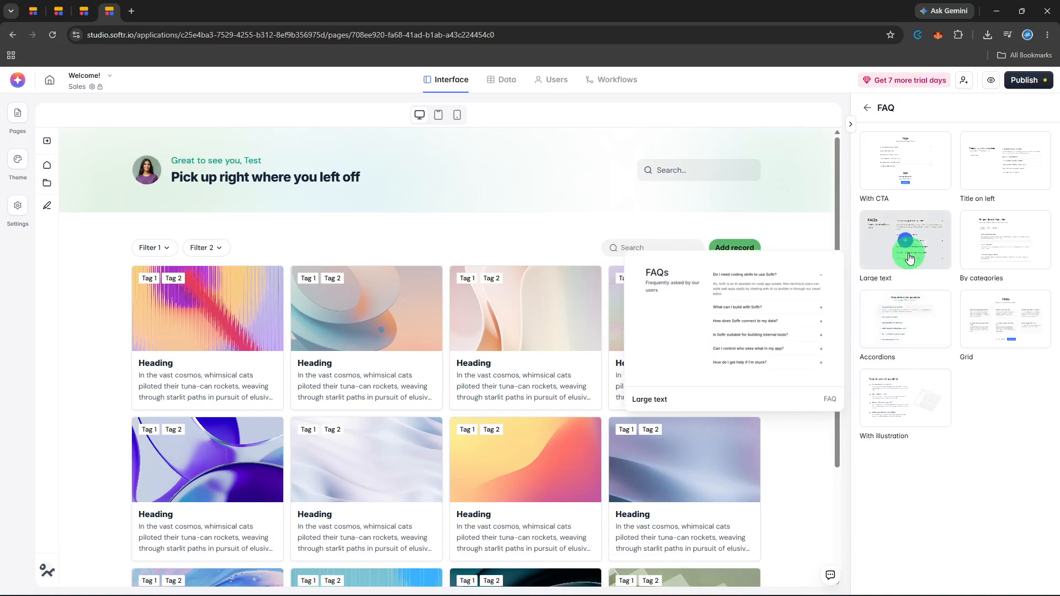
{"action": "mouse_move", "coordinate": [914, 175]}
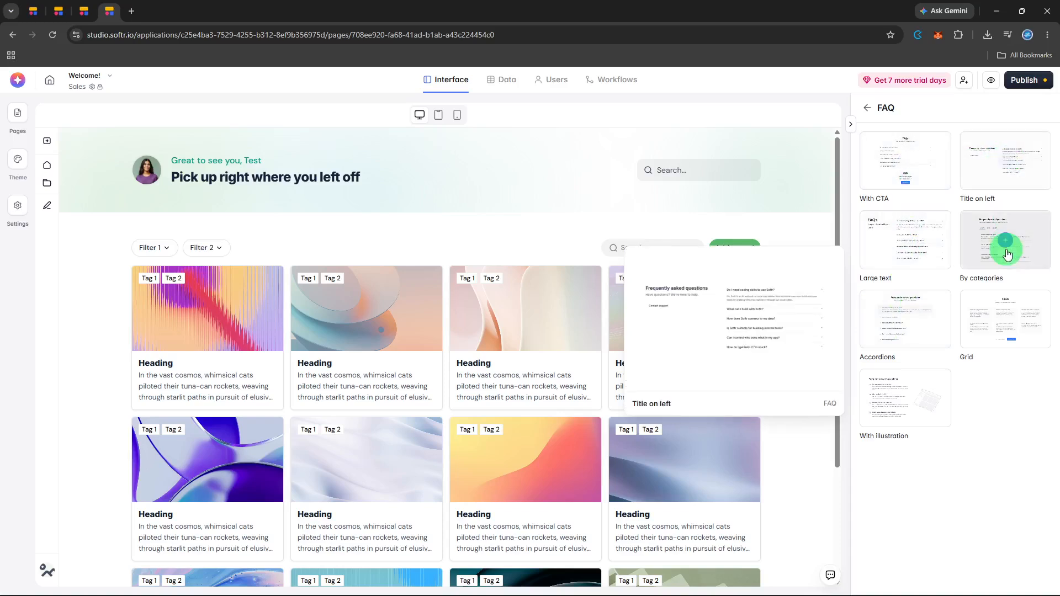
{"action": "mouse_move", "coordinate": [1011, 310]}
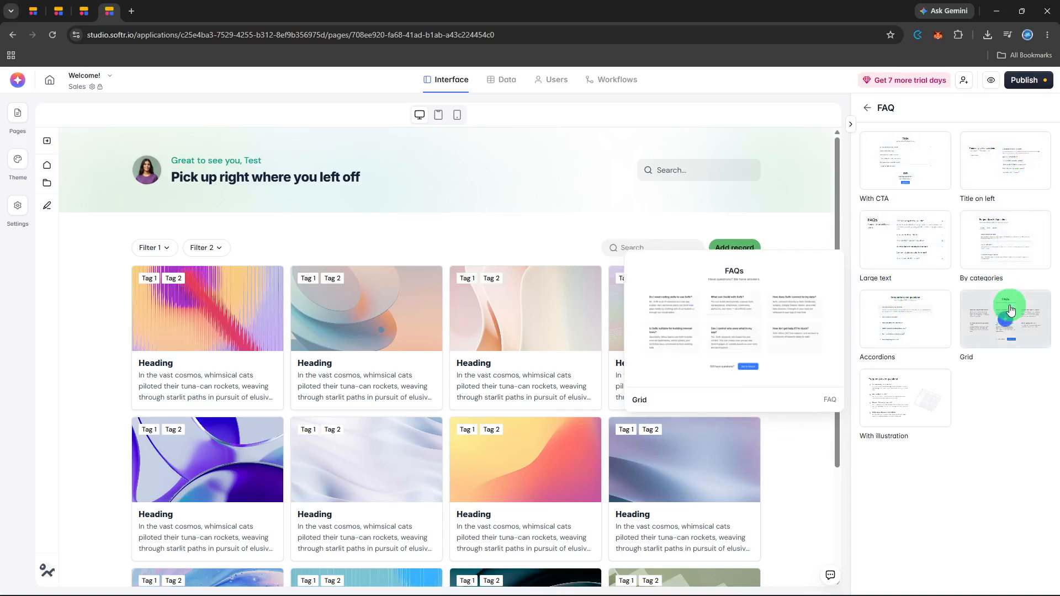
{"action": "mouse_move", "coordinate": [896, 324]}
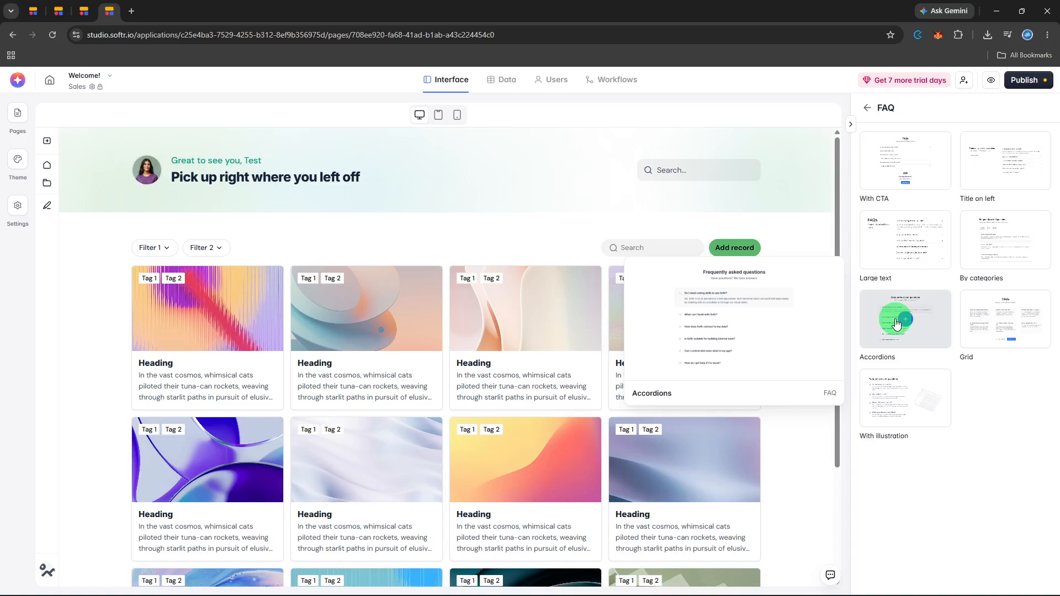
{"action": "left_click", "coordinate": [895, 325]}
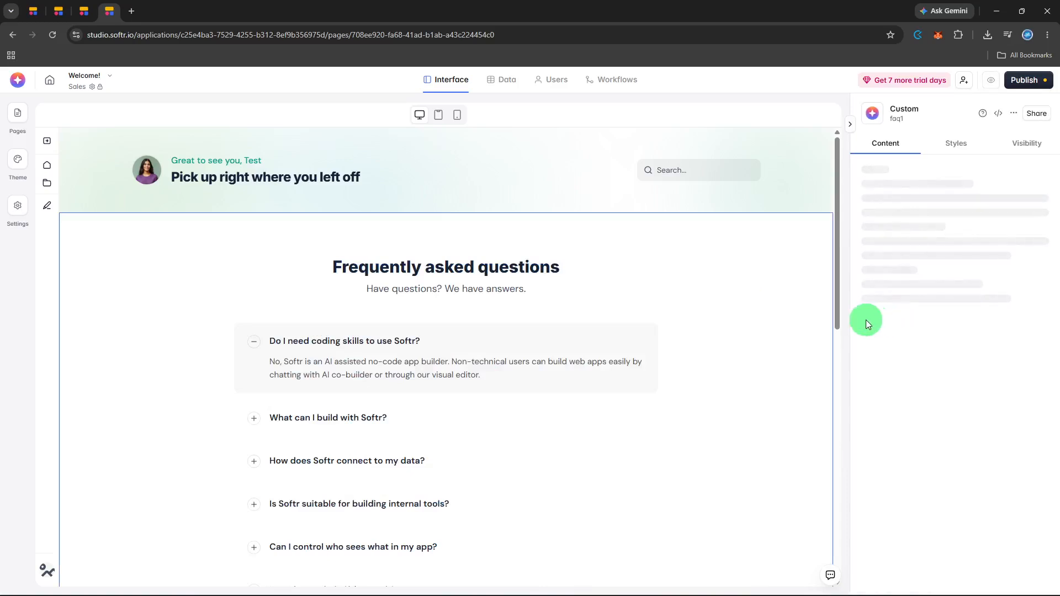
Open the FAQ block's content settings and expand the first four FAQ items to review their questions and answers.
{"action": "mouse_move", "coordinate": [805, 322]}
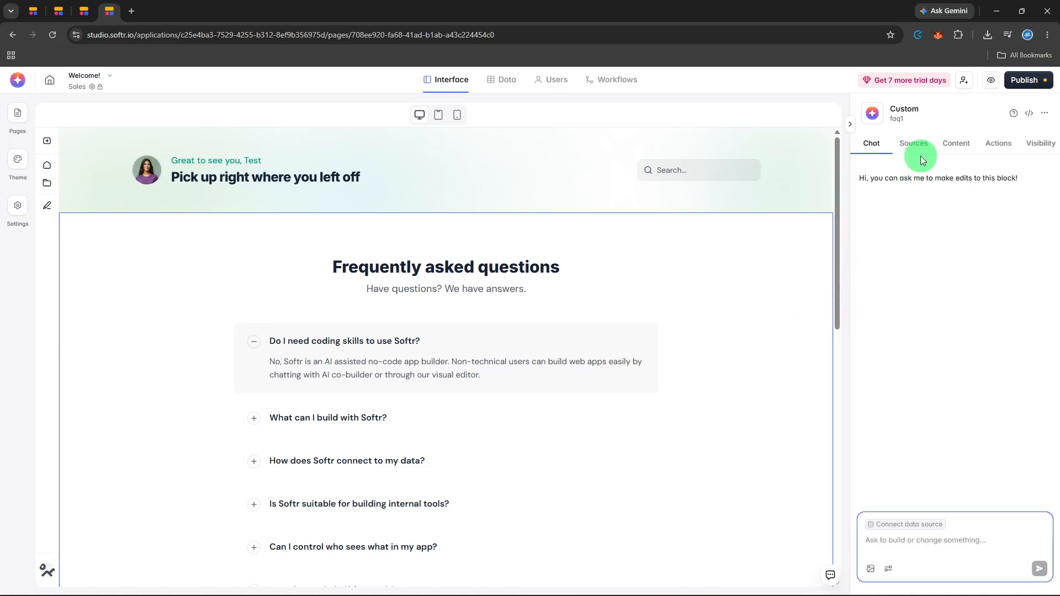
{"action": "left_click", "coordinate": [950, 144]}
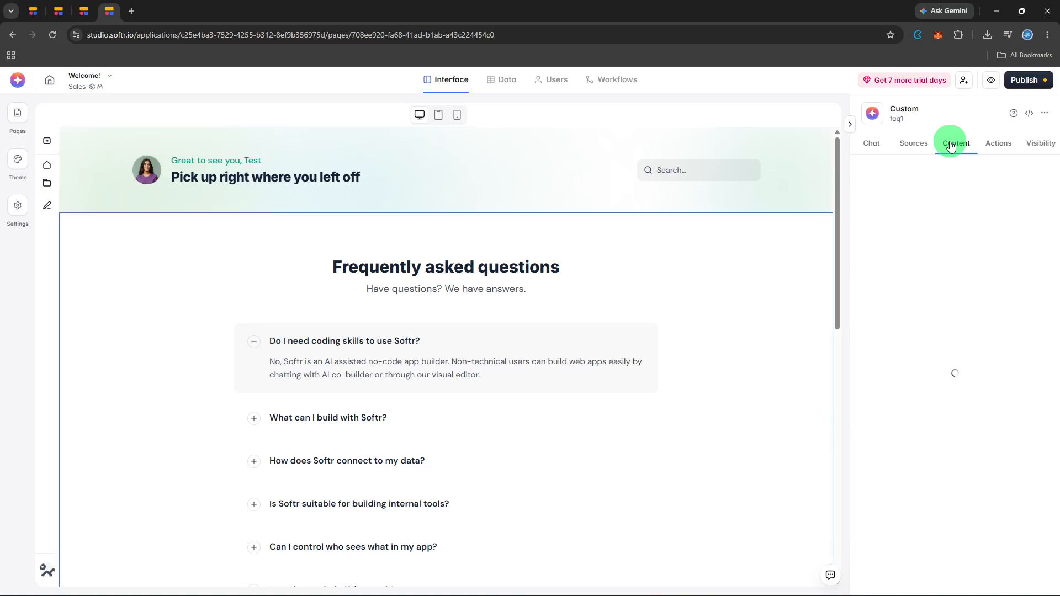
{"action": "scroll", "coordinate": [705, 253], "scroll_direction": "down", "scroll_amount": 4}
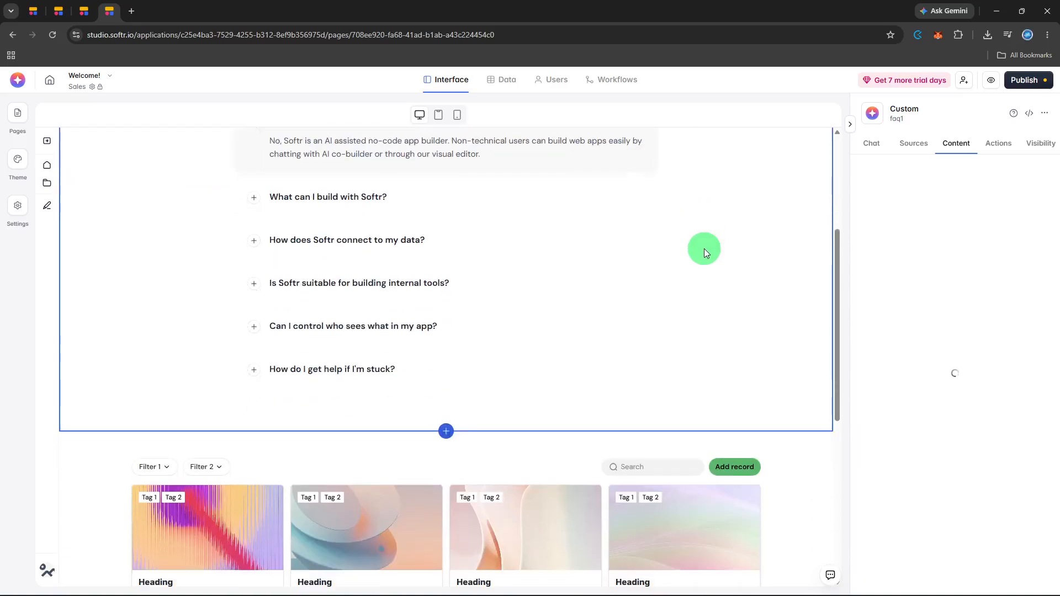
{"action": "scroll", "coordinate": [704, 248], "scroll_direction": "up", "scroll_amount": 2}
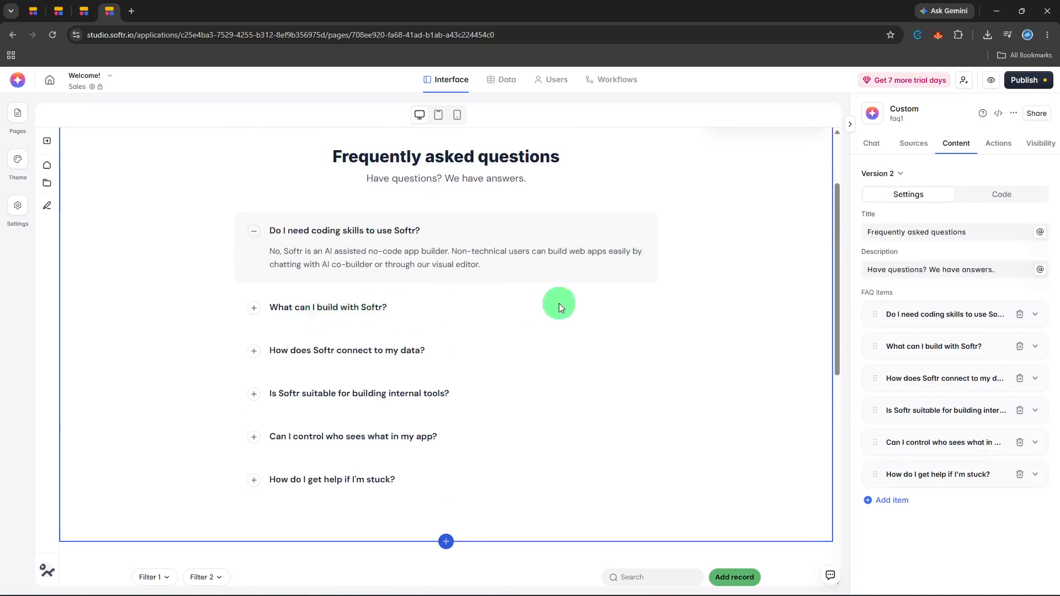
{"action": "left_click", "coordinate": [925, 319]}
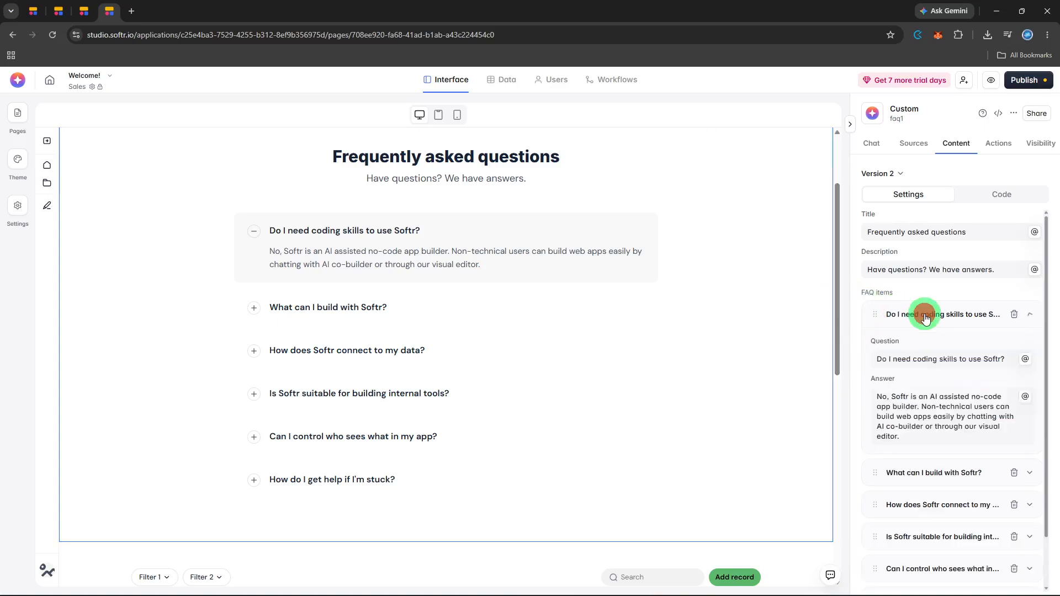
{"action": "scroll", "coordinate": [925, 318], "scroll_direction": "down", "scroll_amount": 1}
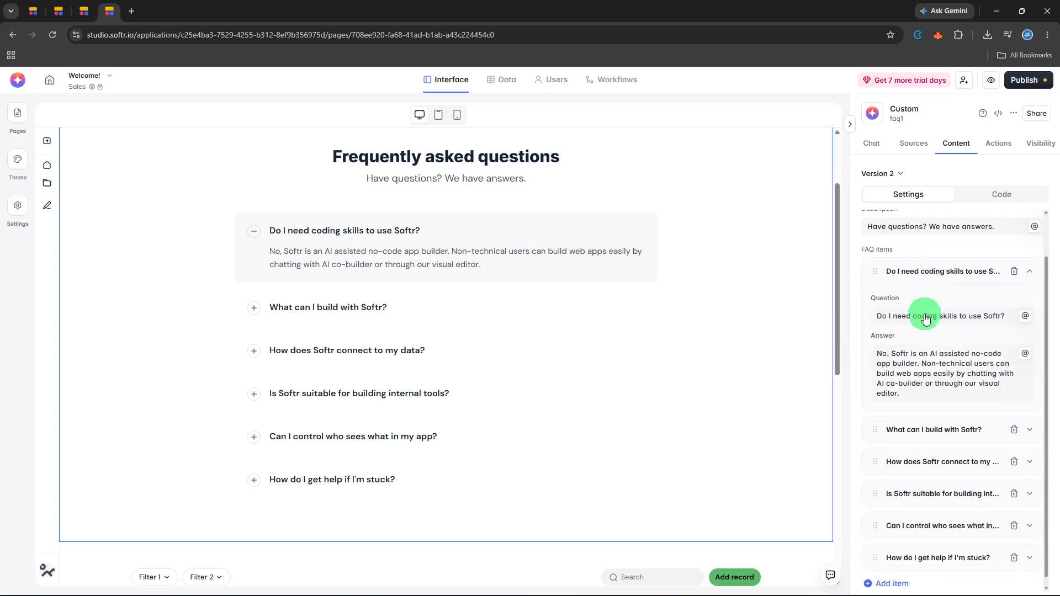
{"action": "left_click", "coordinate": [917, 420]}
{"action": "scroll", "coordinate": [916, 419], "scroll_direction": "down", "scroll_amount": 2}
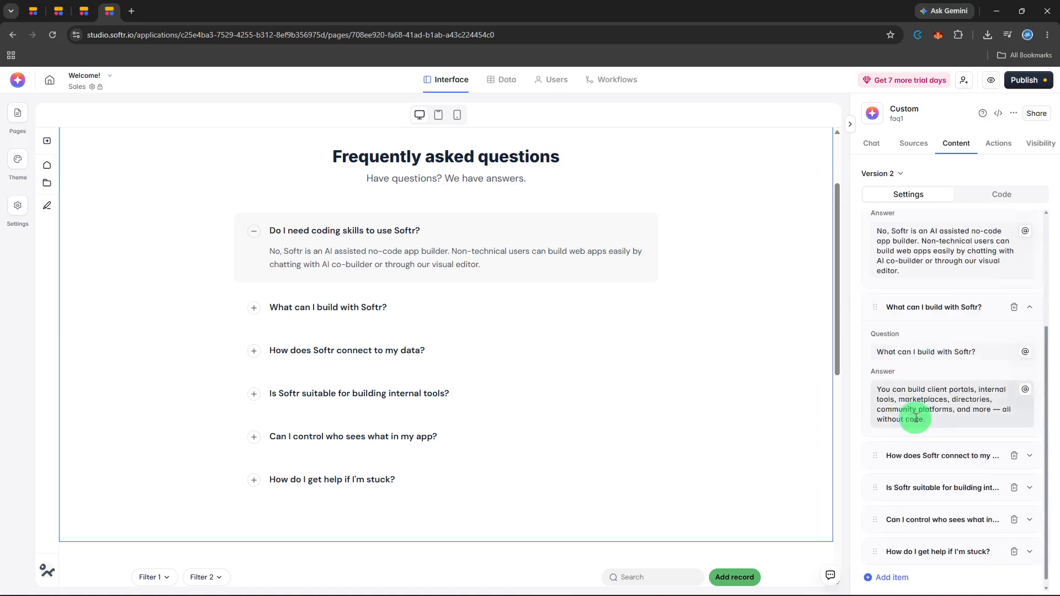
{"action": "left_click", "coordinate": [903, 455]}
{"action": "scroll", "coordinate": [903, 455], "scroll_direction": "down", "scroll_amount": 2}
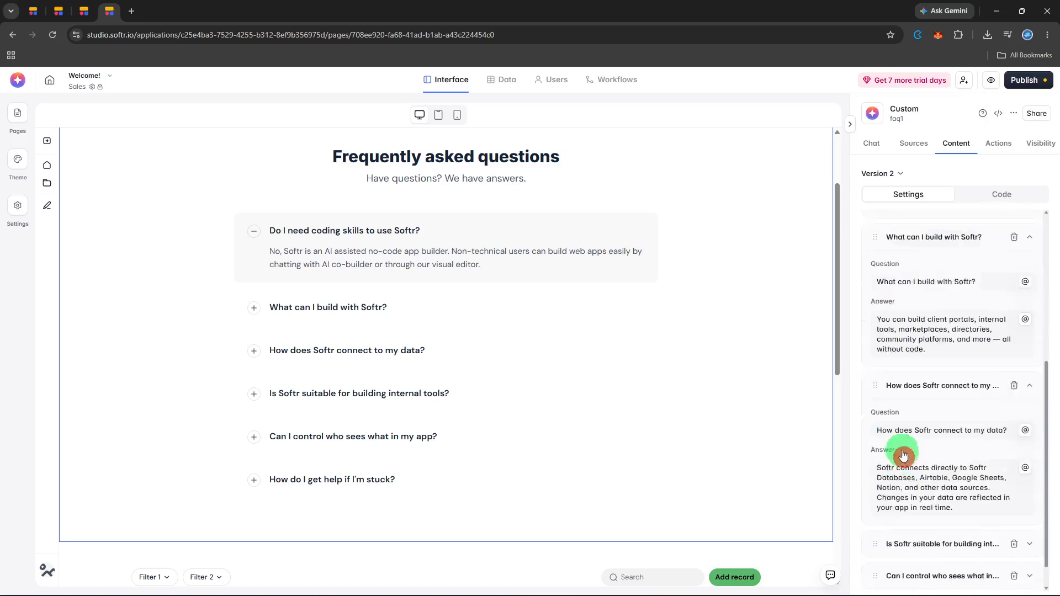
{"action": "left_click", "coordinate": [902, 485]}
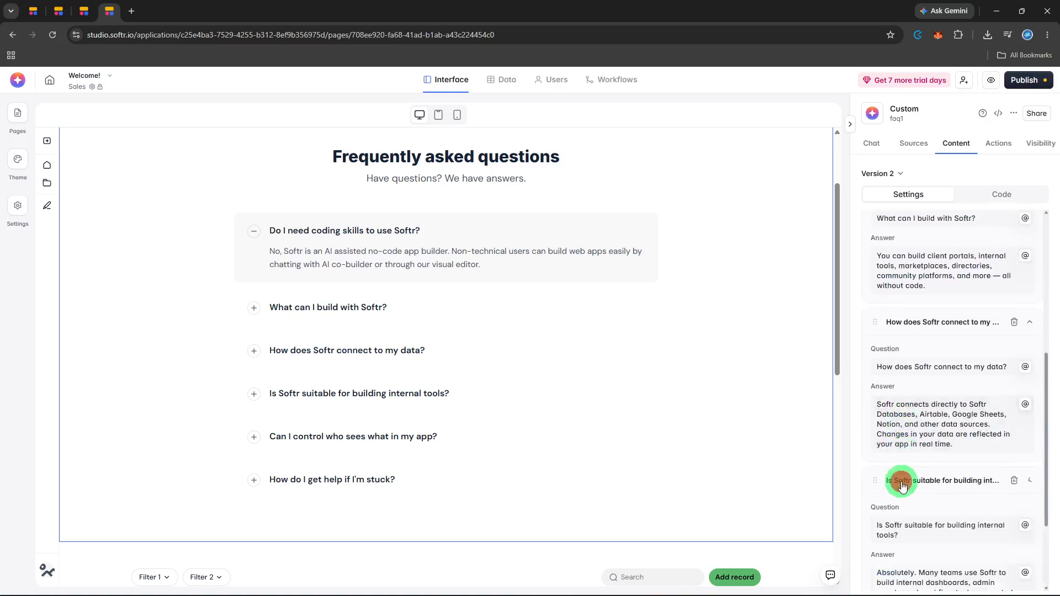
{"action": "scroll", "coordinate": [900, 463], "scroll_direction": "down", "scroll_amount": 2}
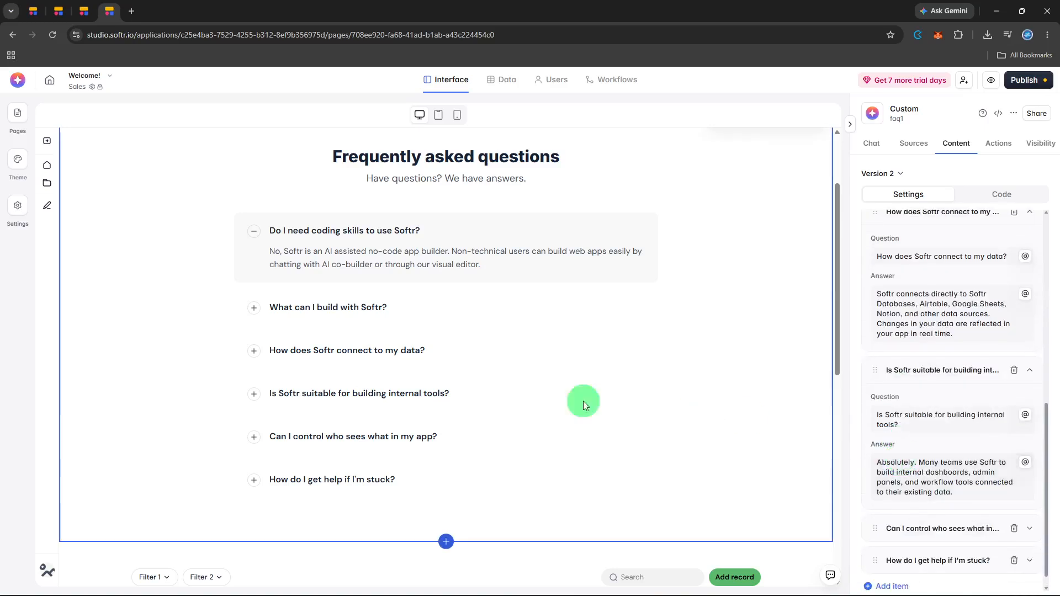
Try to expand "What can I build with Softr?" on the editing canvas, and open a preview of the Sales page.
{"action": "left_click", "coordinate": [253, 310]}
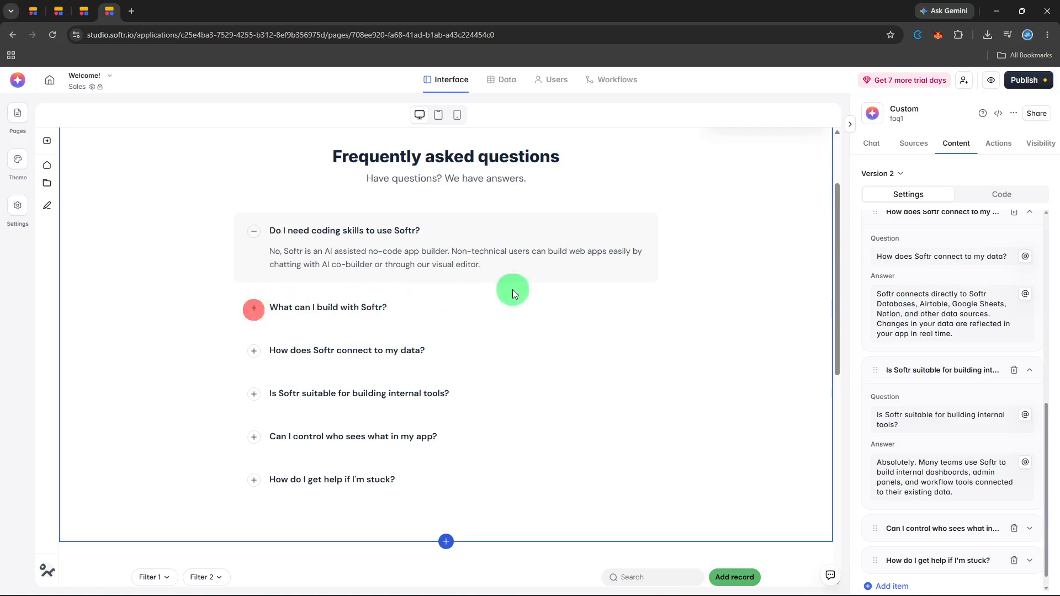
{"action": "scroll", "coordinate": [620, 286], "scroll_direction": "up", "scroll_amount": 2}
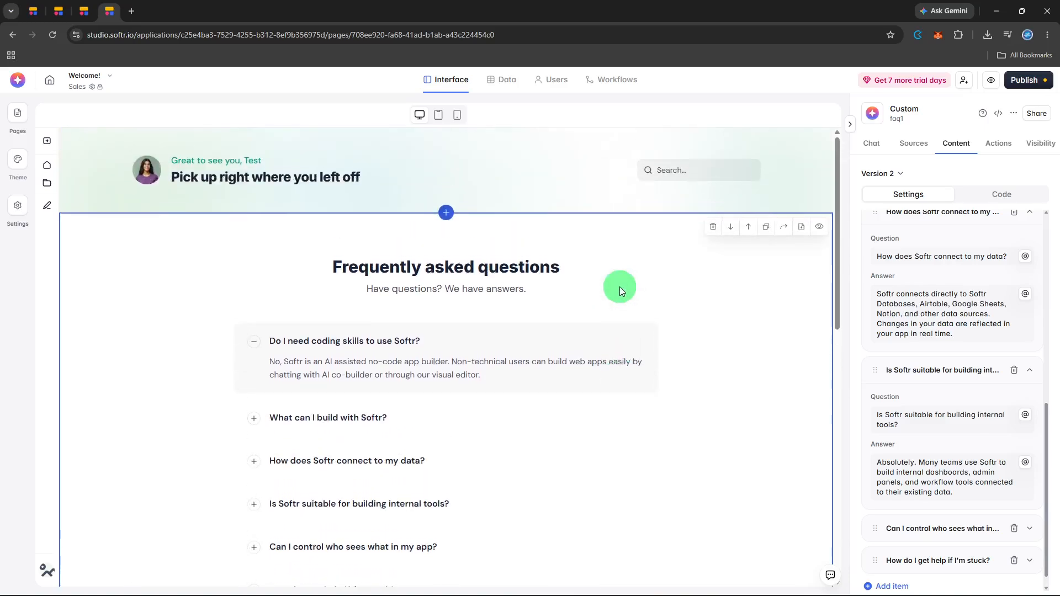
{"action": "scroll", "coordinate": [619, 287], "scroll_direction": "down", "scroll_amount": 2}
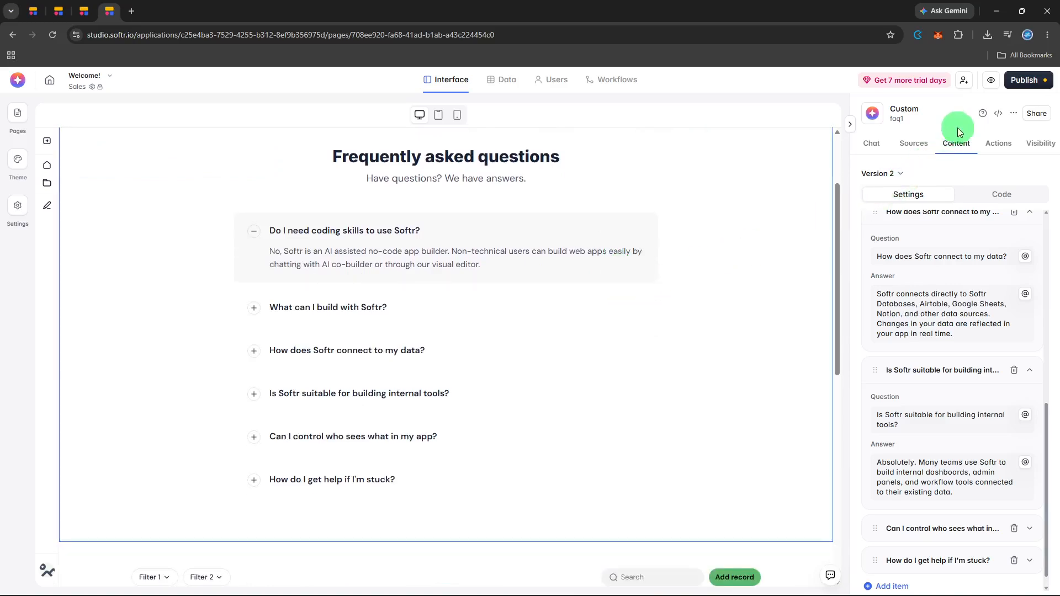
{"action": "left_click", "coordinate": [990, 83]}
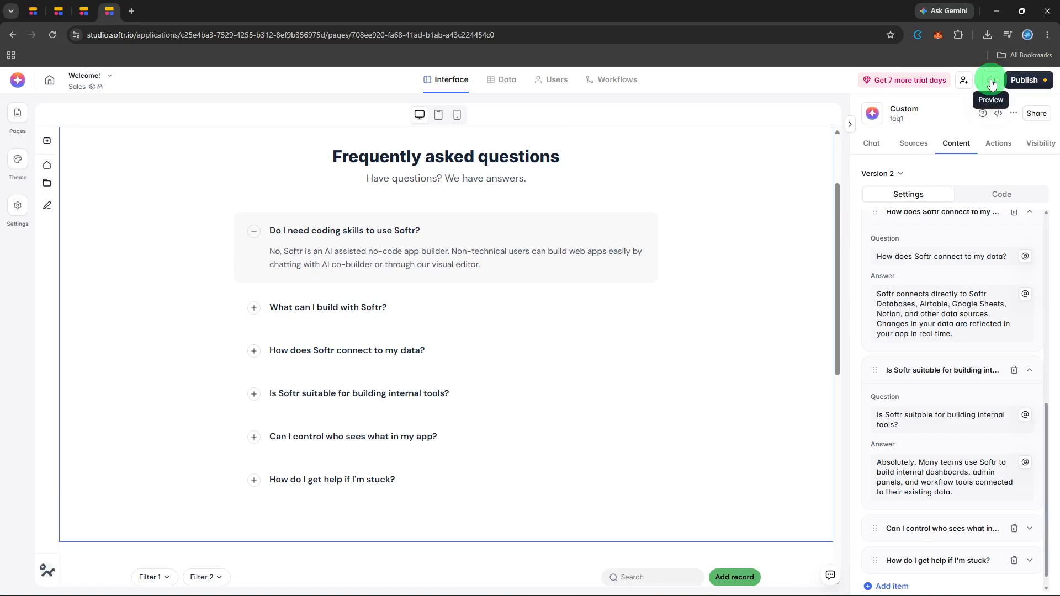
{"action": "left_click", "coordinate": [990, 82]}
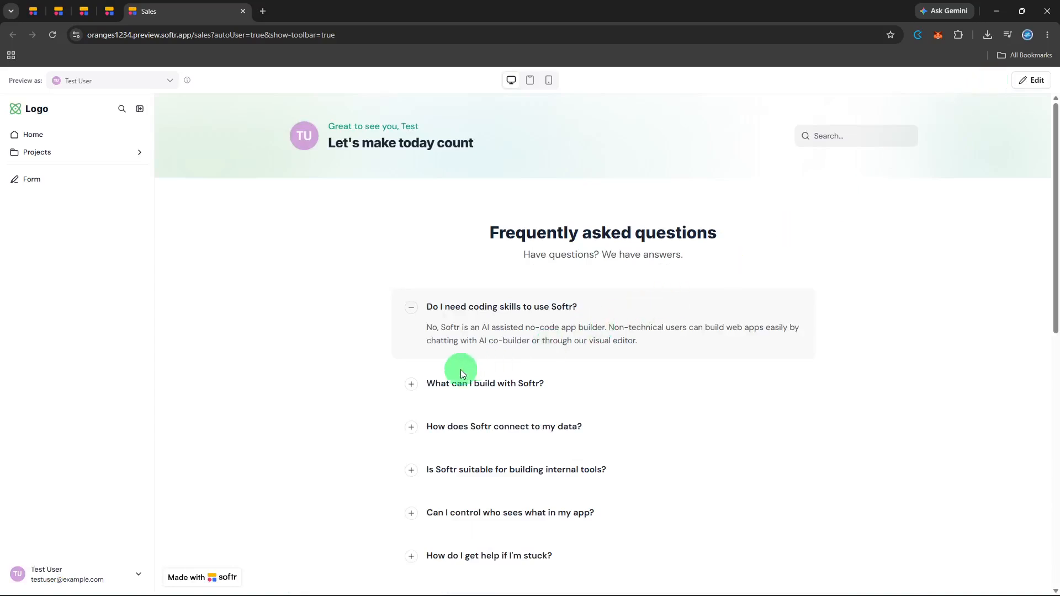
Test the accordion in the preview by expanding the second through fifth FAQ questions.
{"action": "left_click", "coordinate": [409, 389]}
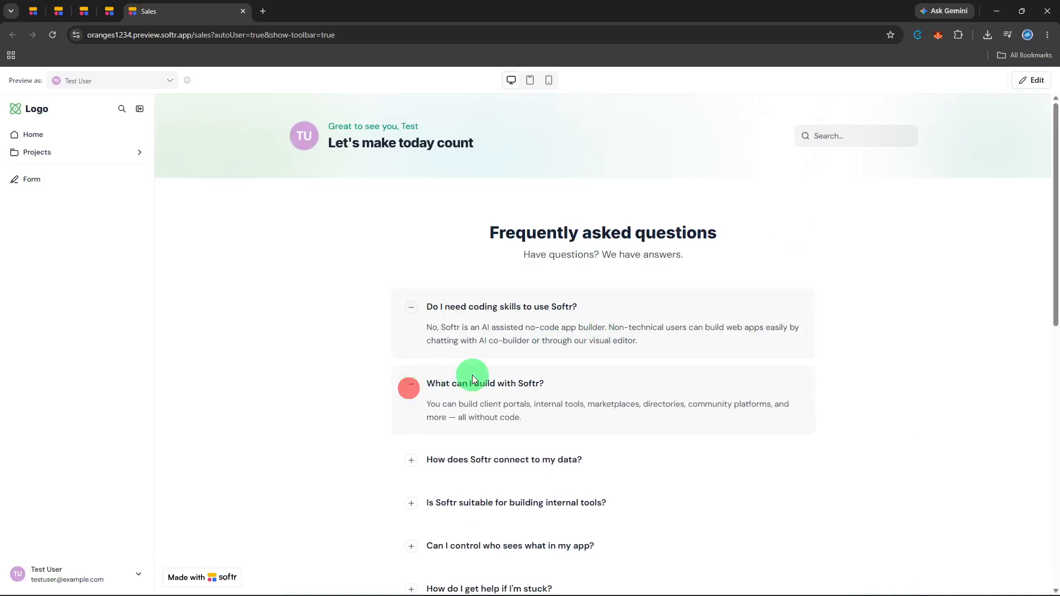
{"action": "scroll", "coordinate": [472, 375], "scroll_direction": "down", "scroll_amount": 2}
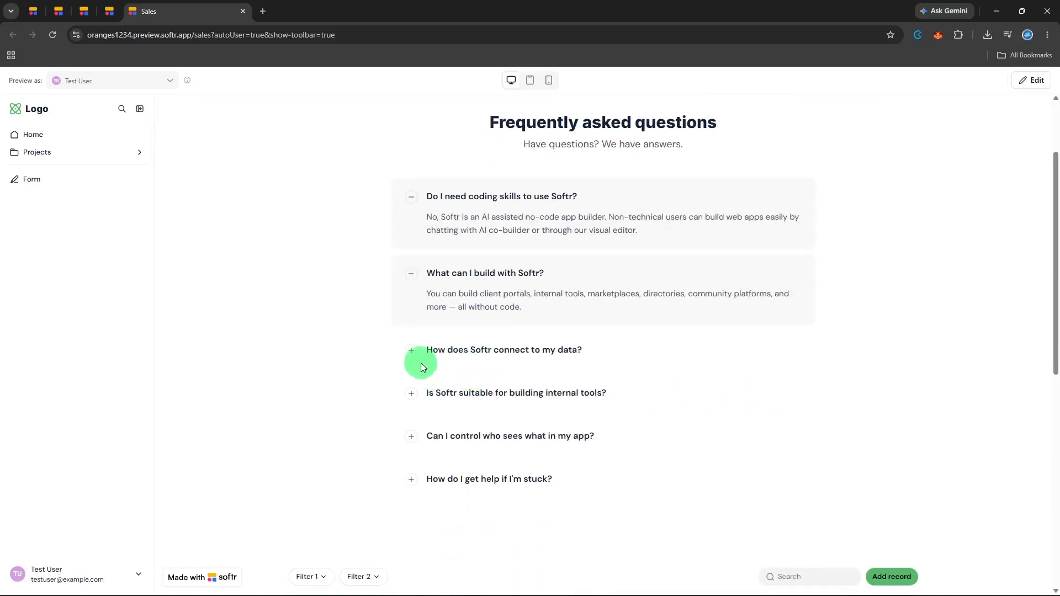
{"action": "left_click", "coordinate": [416, 352]}
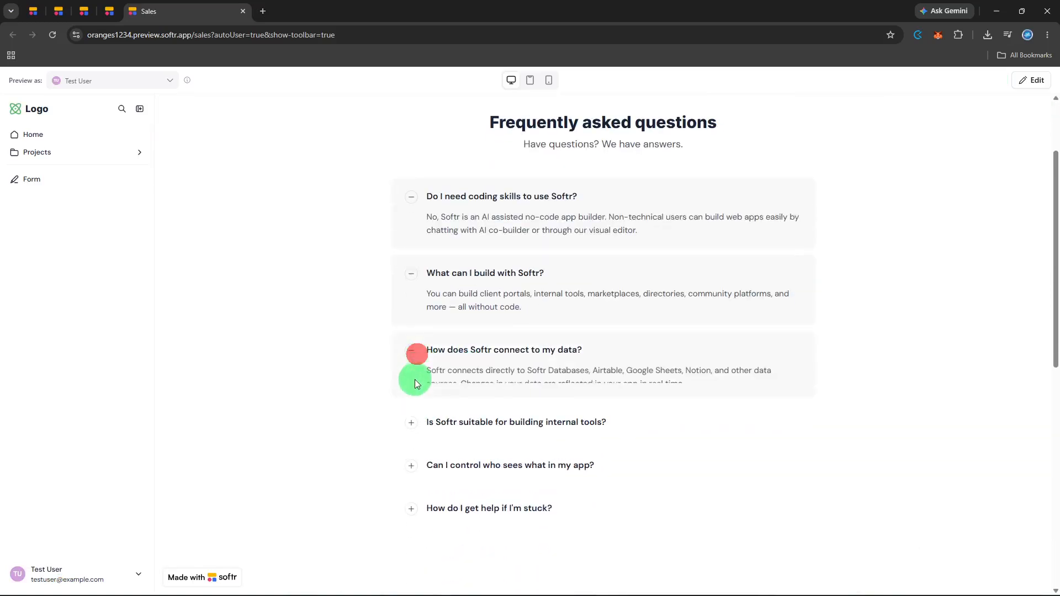
{"action": "left_click", "coordinate": [409, 429]}
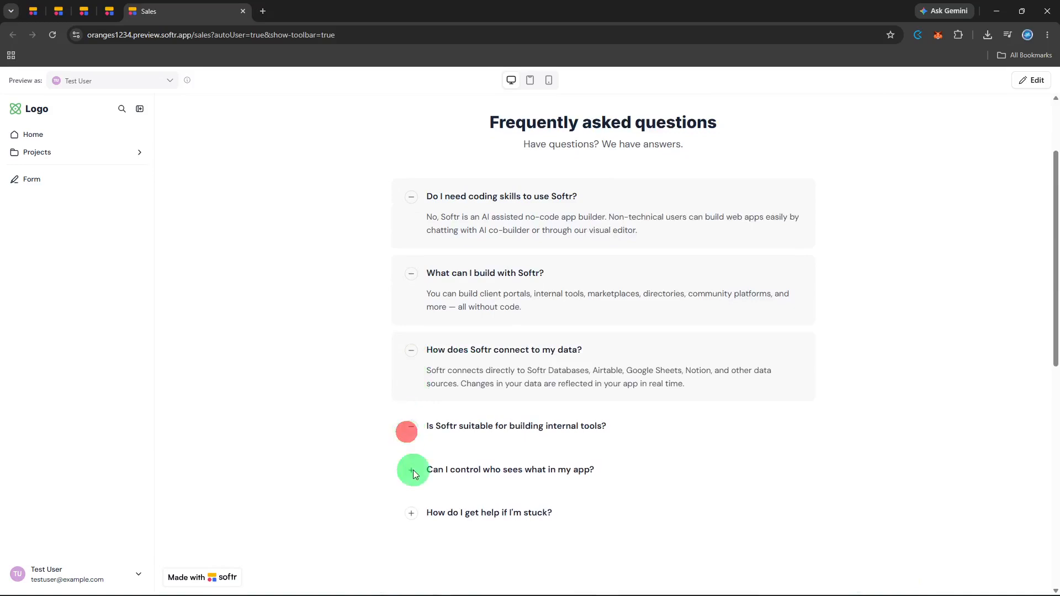
{"action": "left_click", "coordinate": [413, 493]}
{"action": "left_click", "coordinate": [412, 517]}
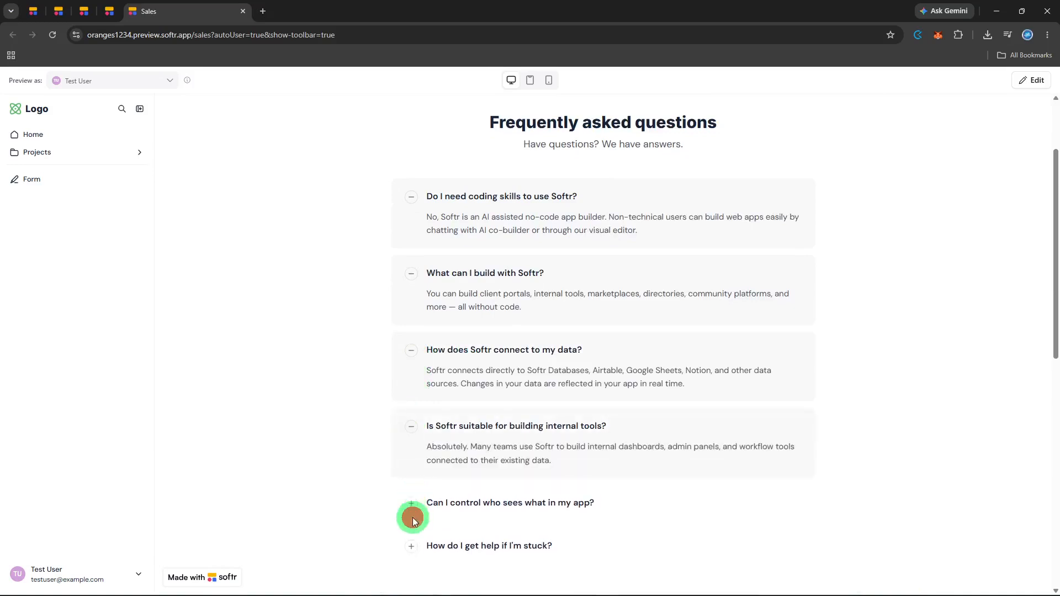
{"action": "left_click", "coordinate": [411, 503]}
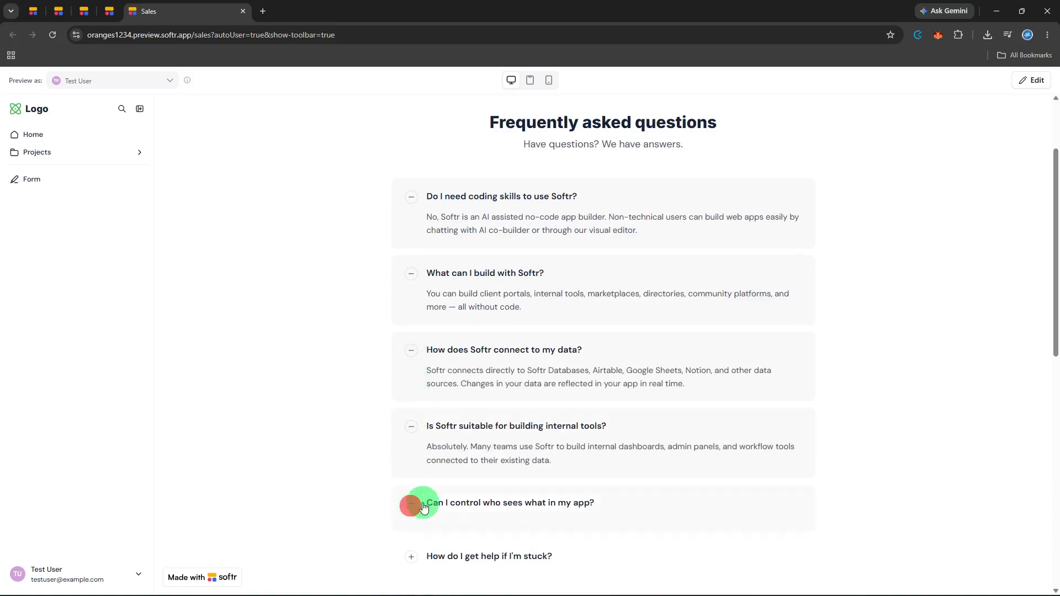
{"action": "scroll", "coordinate": [856, 412], "scroll_direction": "up", "scroll_amount": 3}
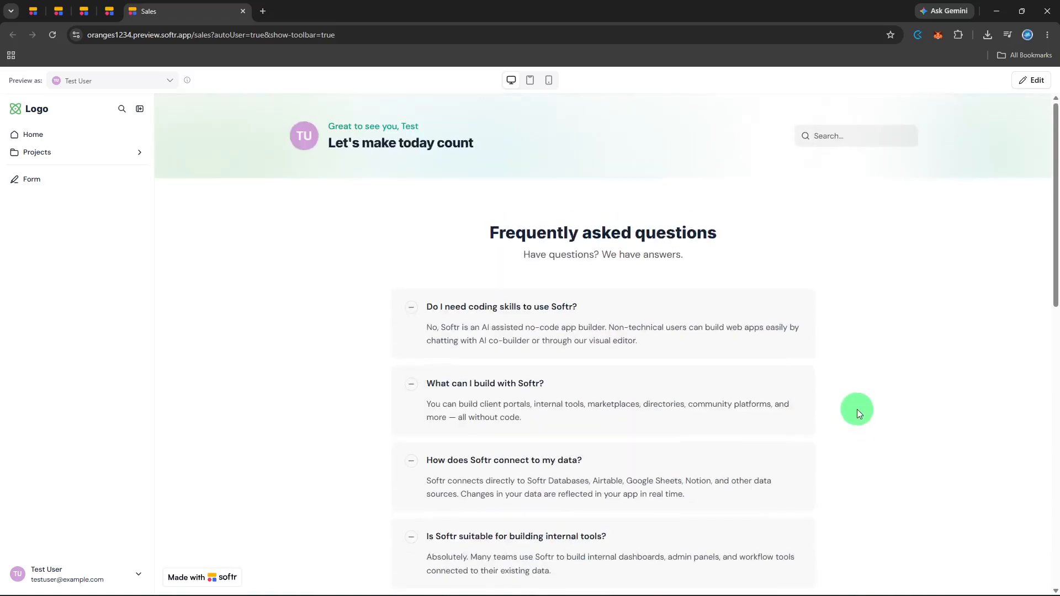